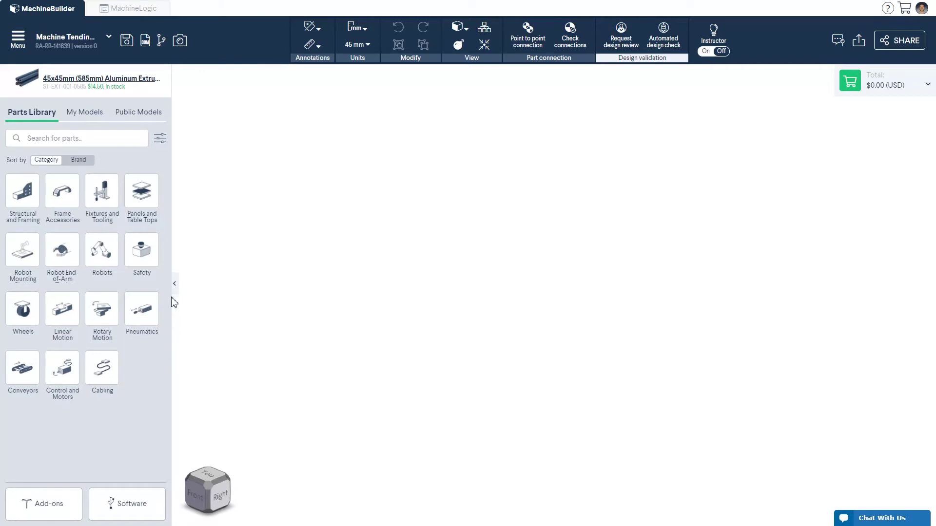
Browse the team, public, software and accessory catalogs, then return to the standard part categories.
click(104, 120)
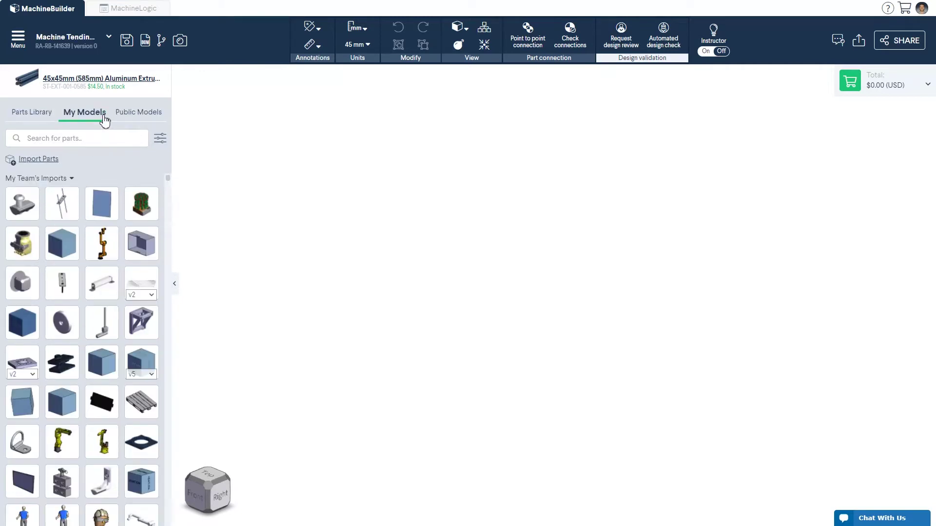
click(159, 120)
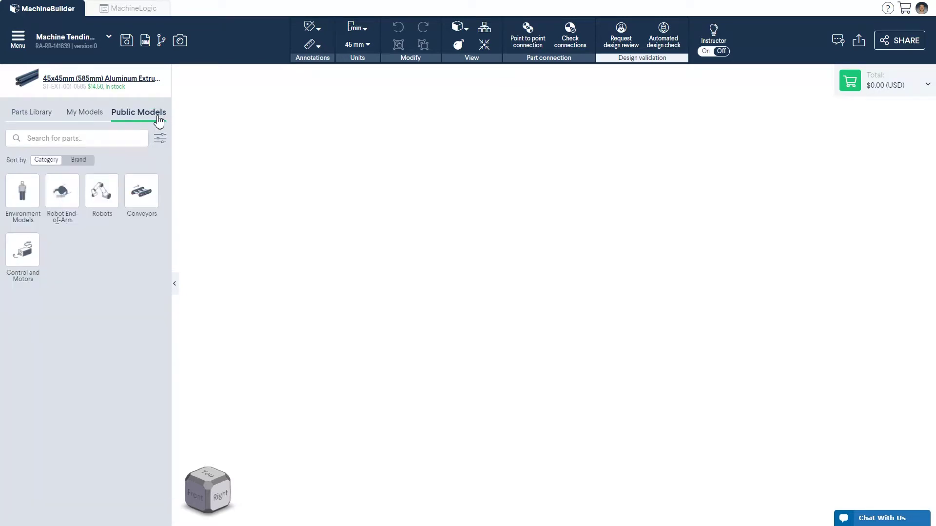
click(47, 122)
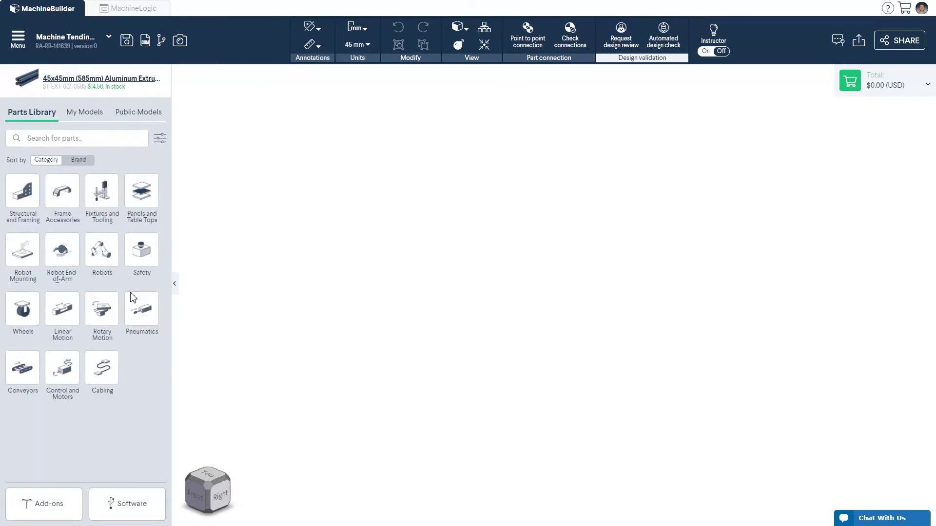
click(136, 504)
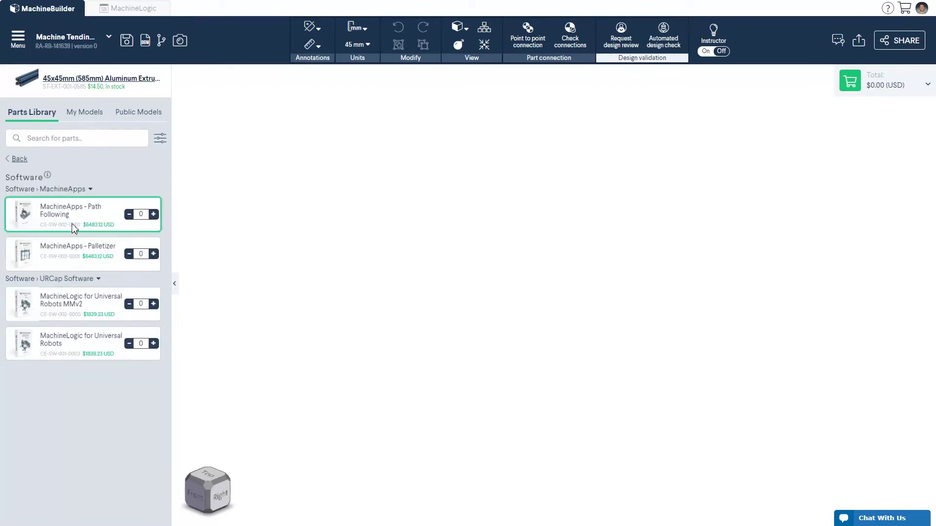
click(21, 159)
click(39, 504)
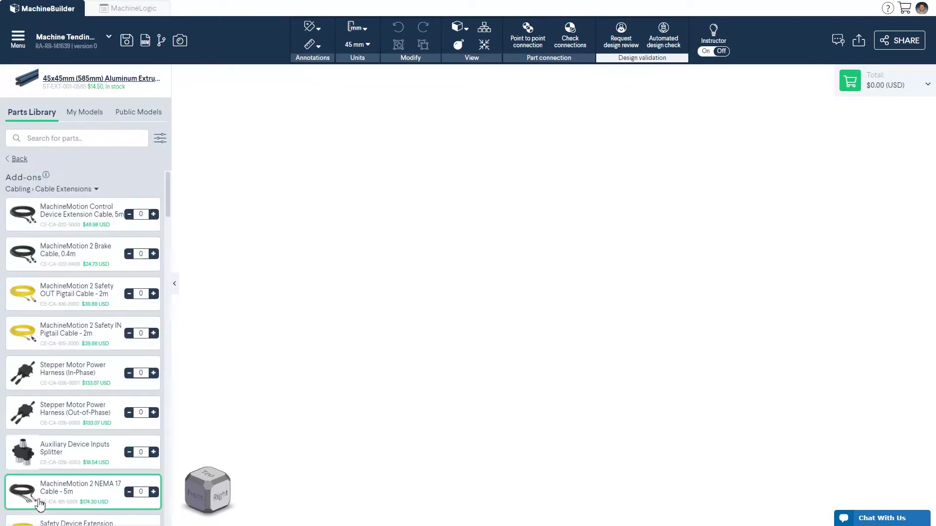
drag(173, 220, 176, 305)
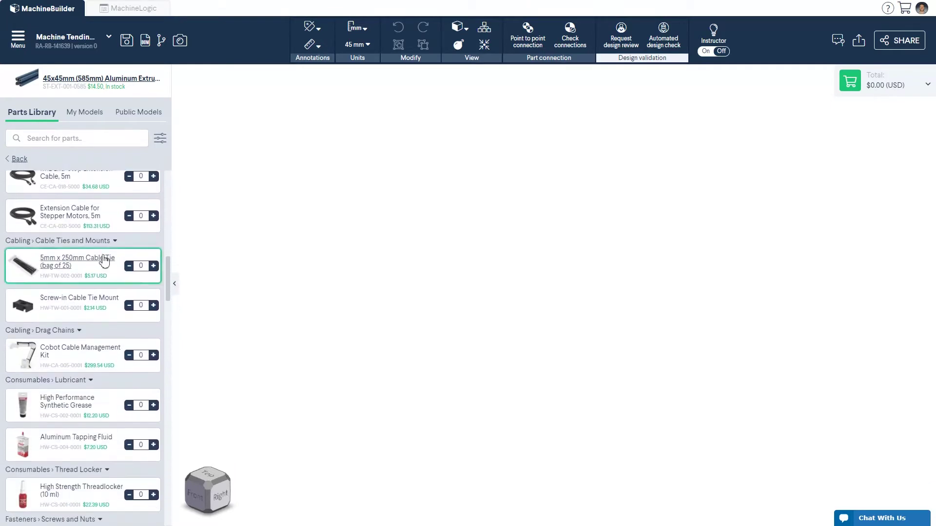
click(20, 160)
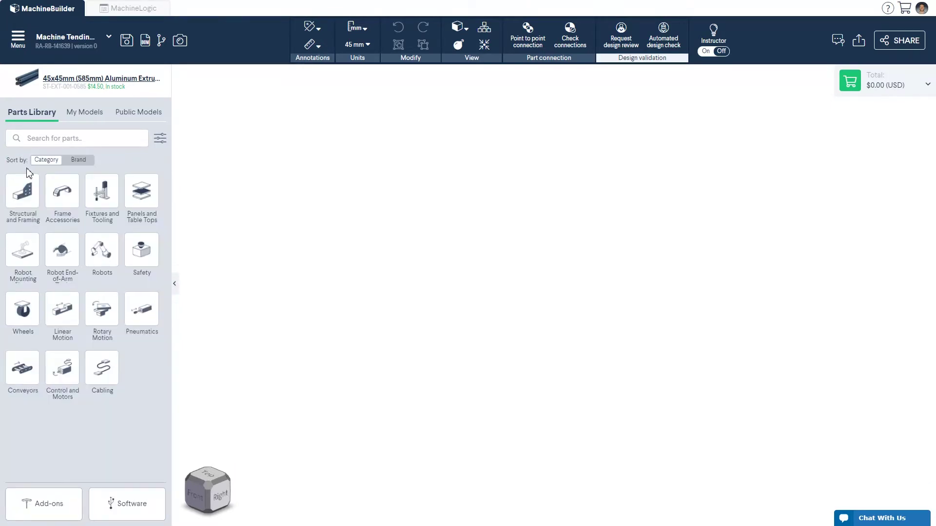
Drag a 585 mm 45x45 extrusion from Structural and Framing onto the canvas and shorten it to 540 mm.
click(30, 193)
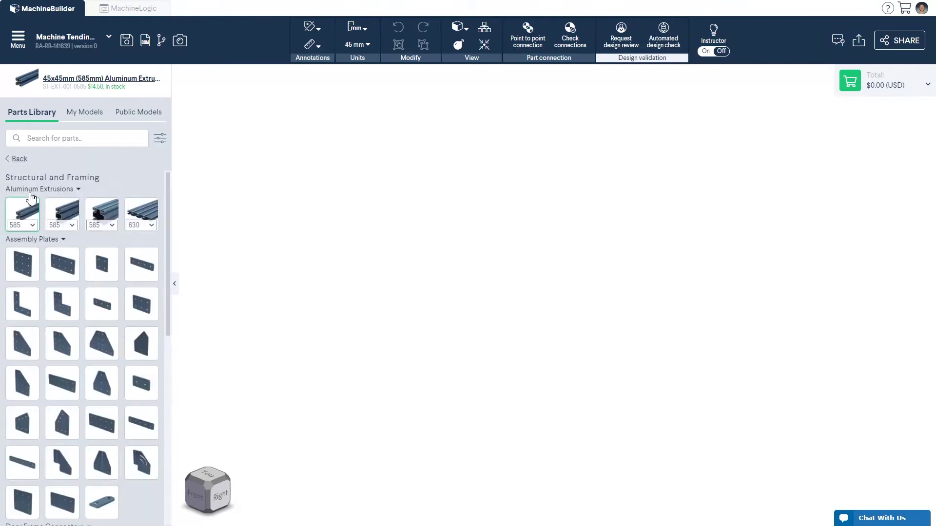
click(33, 208)
drag(33, 208, 624, 302)
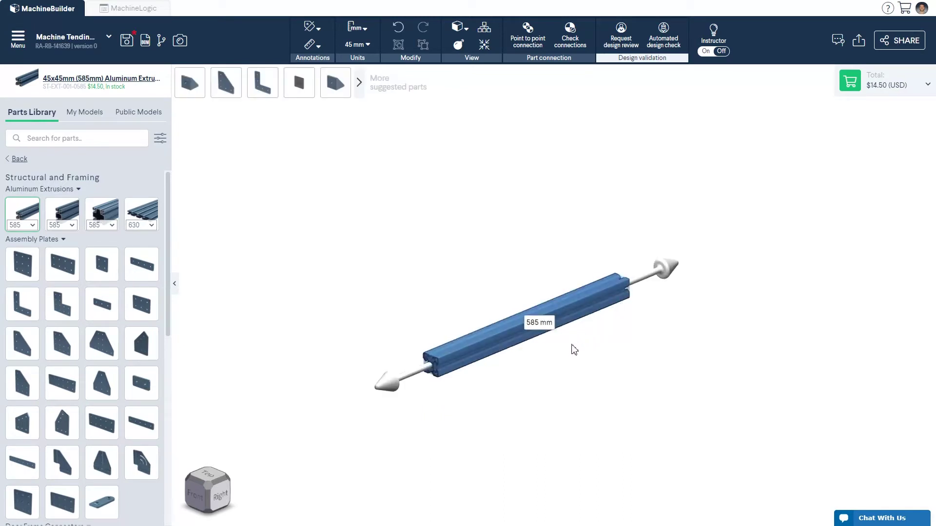
mouse_move(408, 381)
mouse_down()
mouse_move(384, 393)
mouse_move(424, 380)
mouse_up()
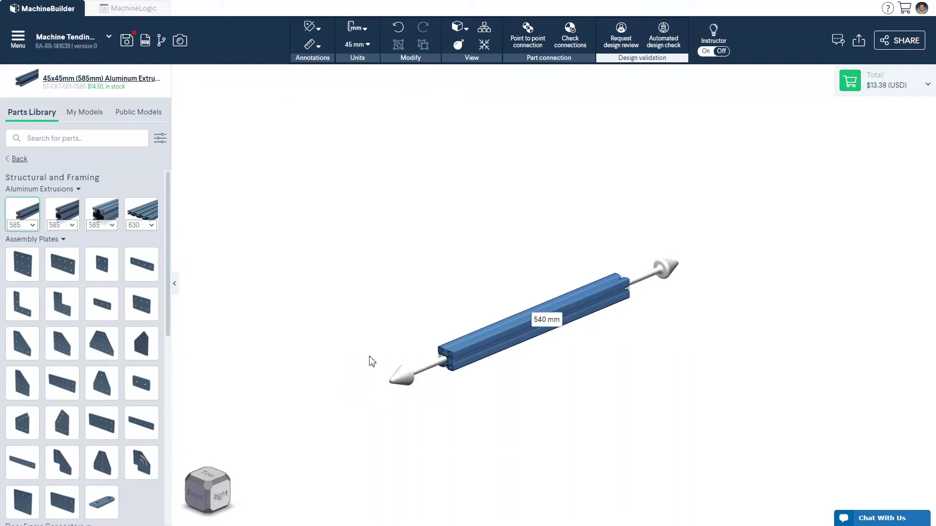
click(372, 362)
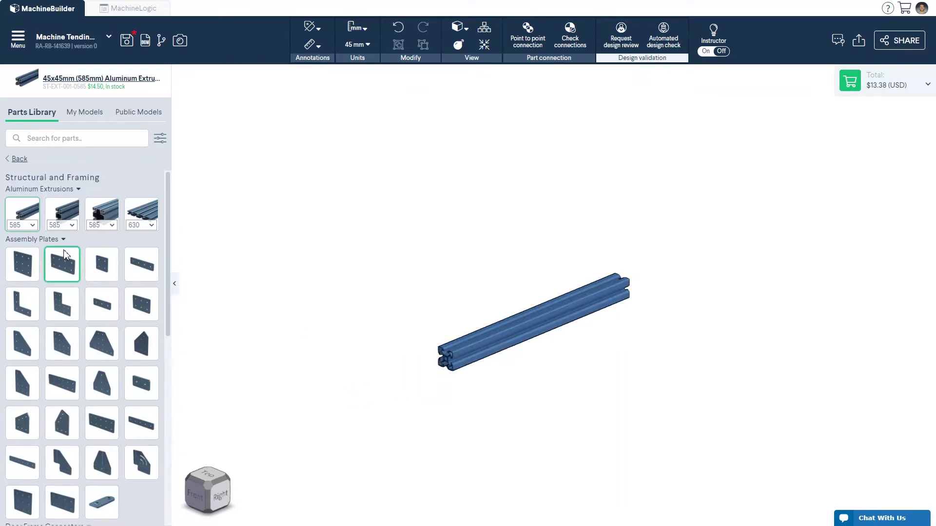
Snap a second 585 mm extrusion to the first beam's end in the perpendicular horizontal orientation.
drag(22, 214, 518, 398)
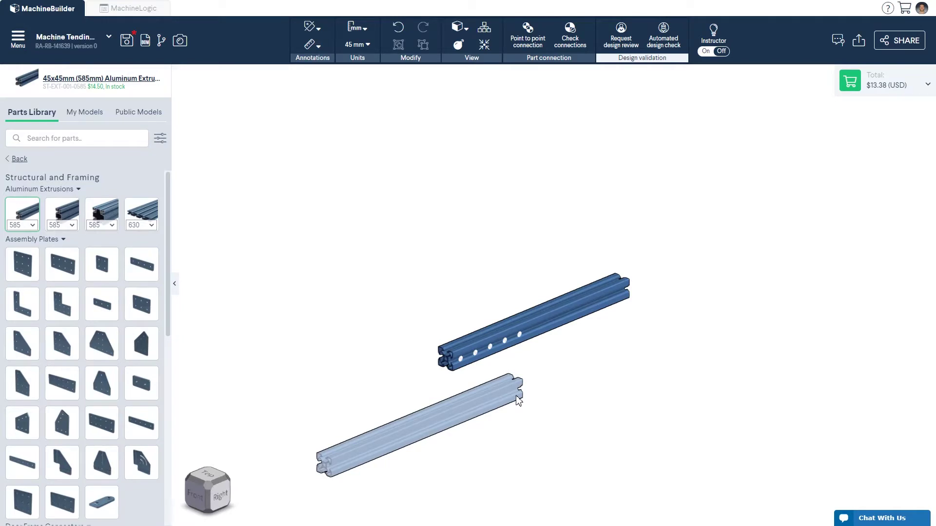
drag(518, 400, 494, 352)
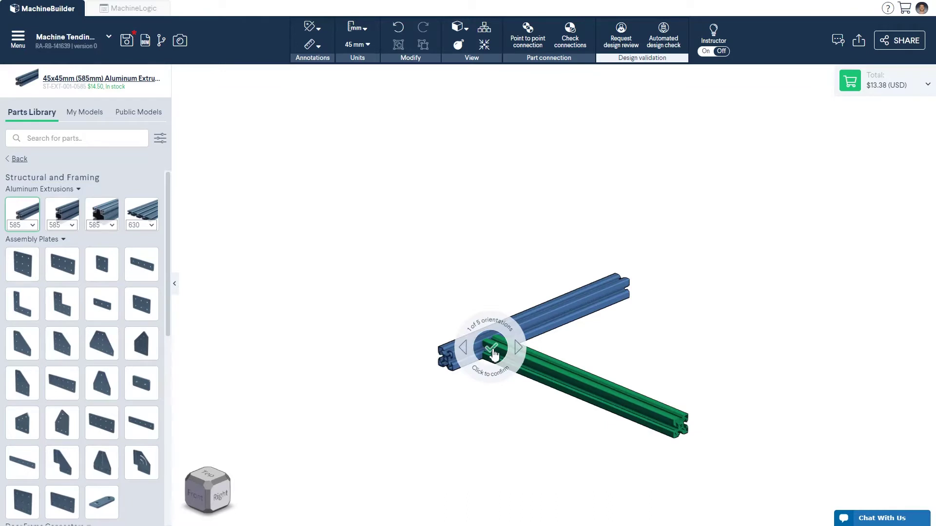
key(Right)
key(Right)
key(Right)
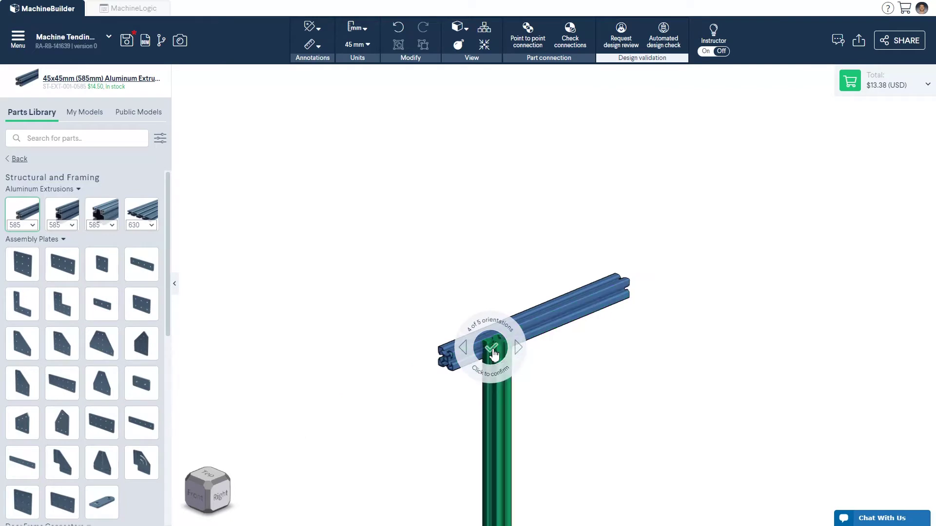
key(Right)
key(Right)
key(Right)
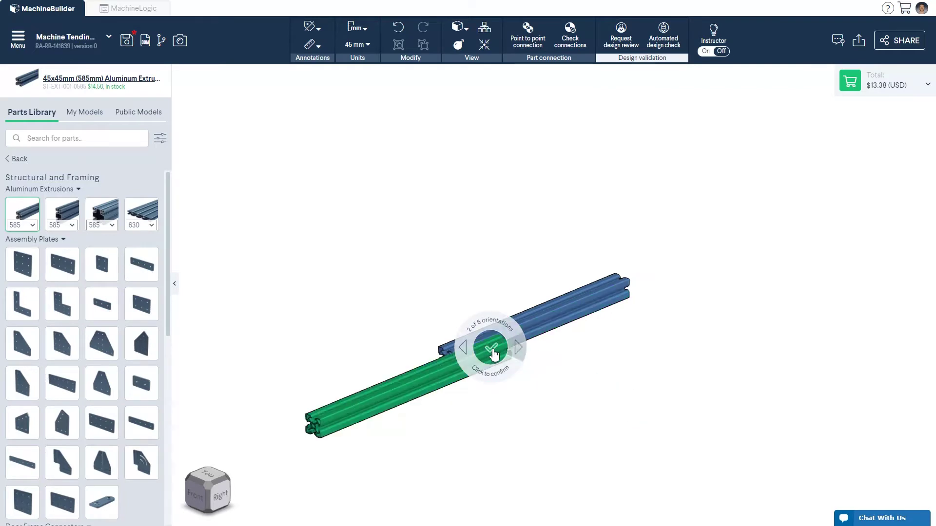
key(Right)
key(Right)
key(Right)
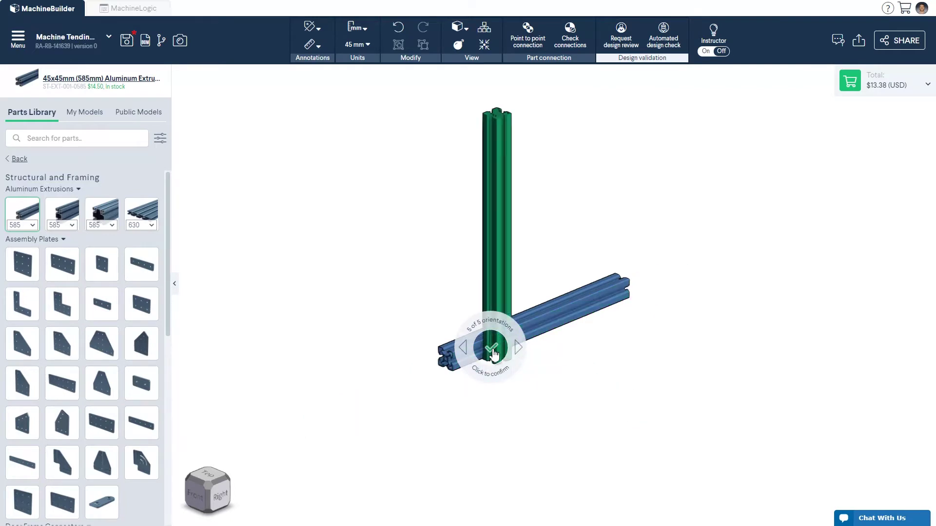
key(Right)
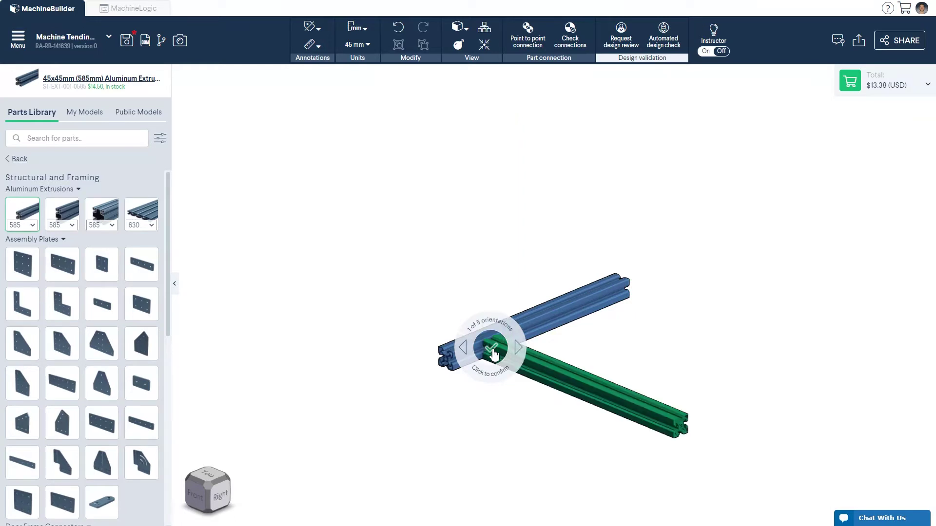
key(Return)
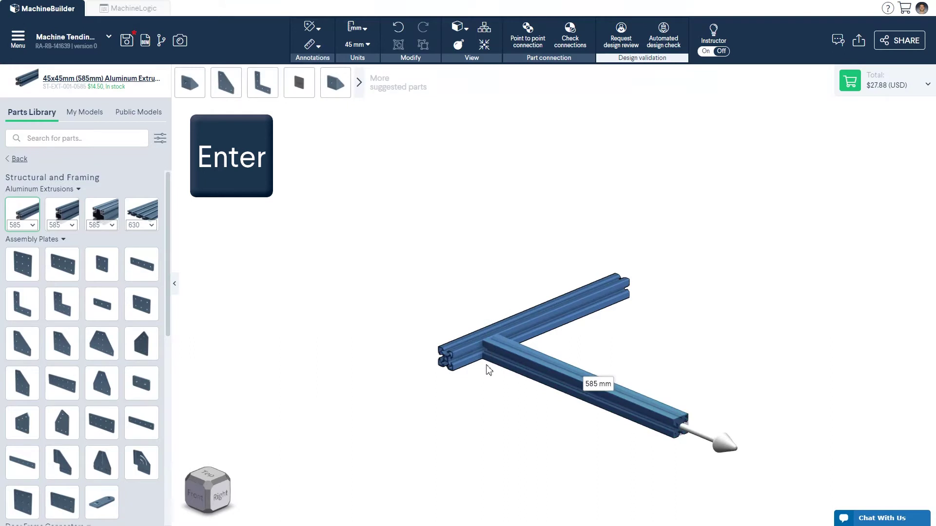
Insert a parallel base rail and three vertical 585 mm posts rising from the base.
click(488, 370)
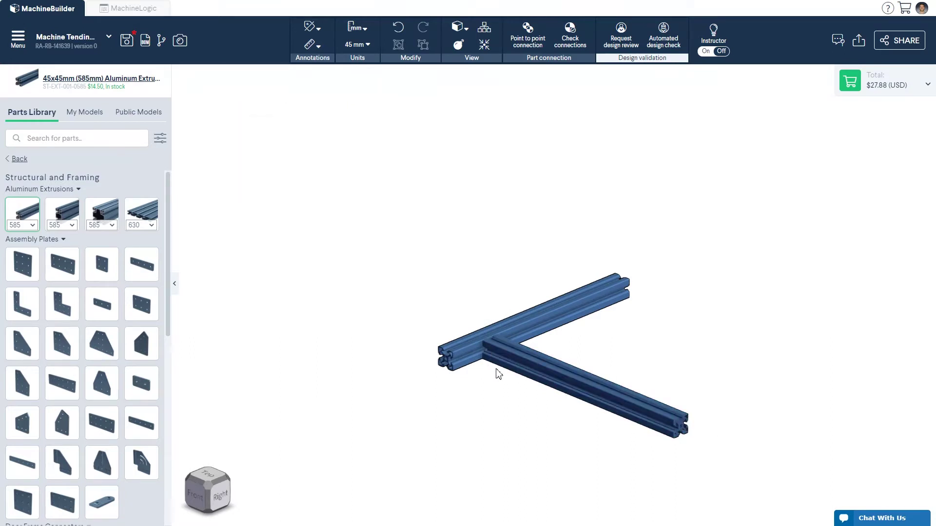
key(i)
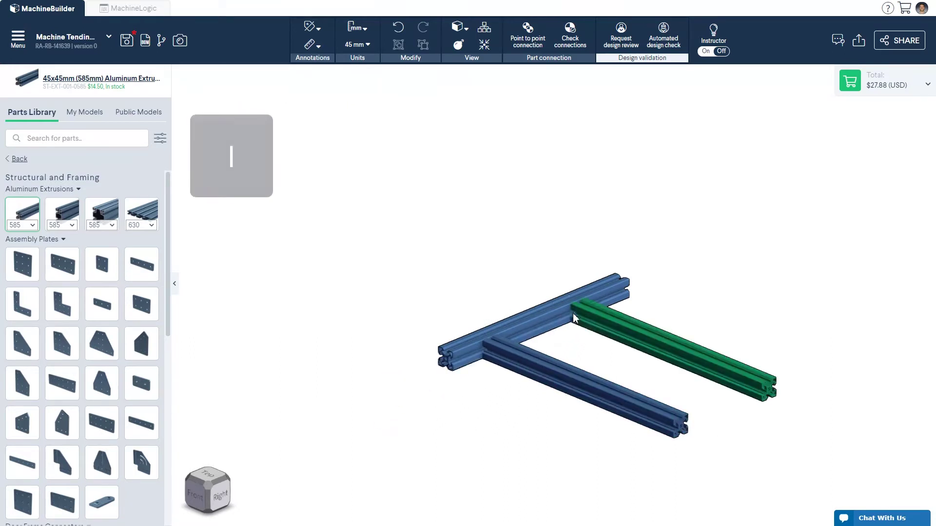
click(572, 313)
click(490, 332)
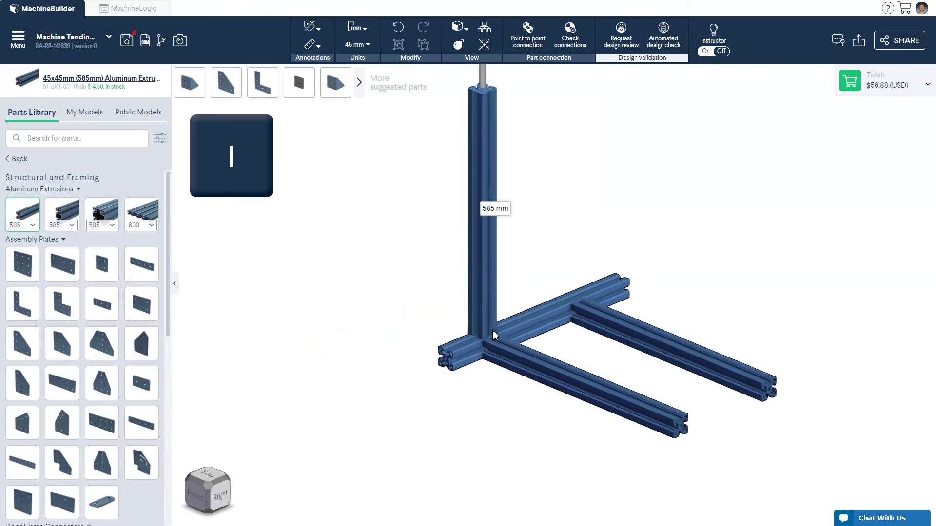
click(568, 300)
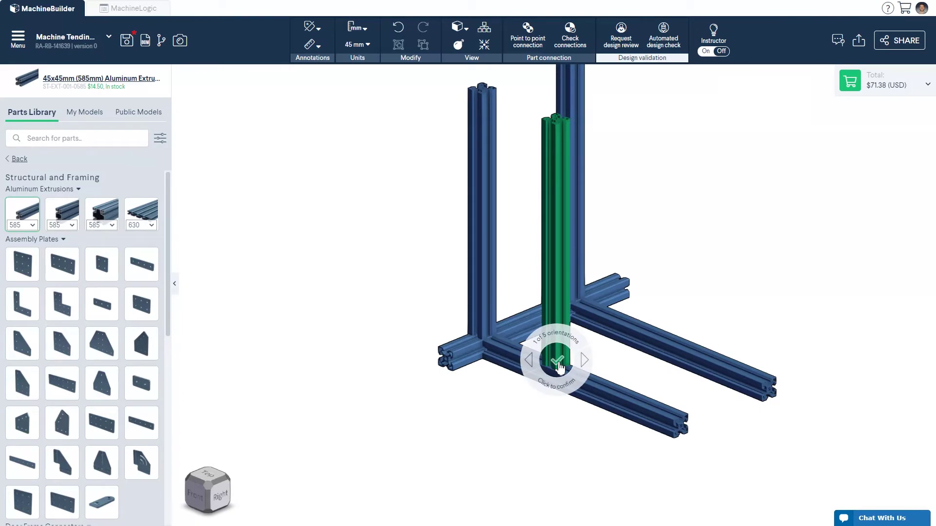
click(558, 361)
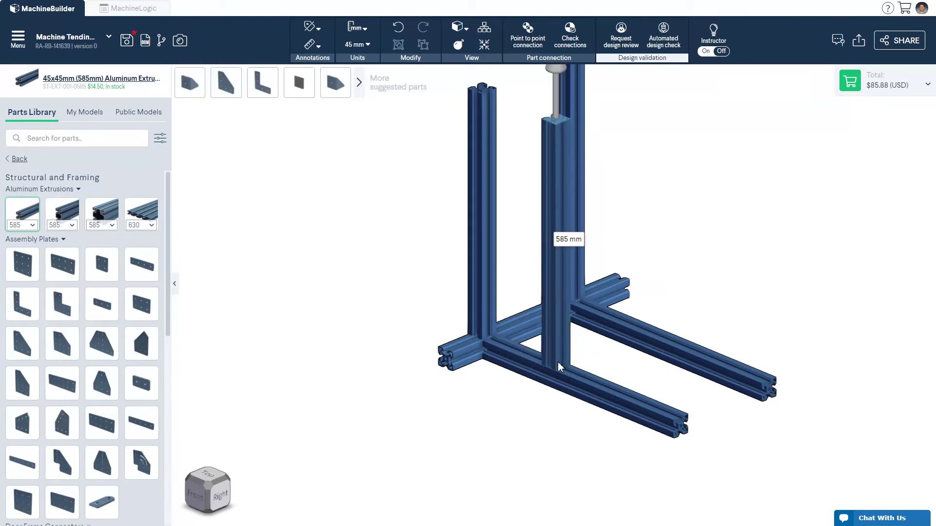
key(Escape)
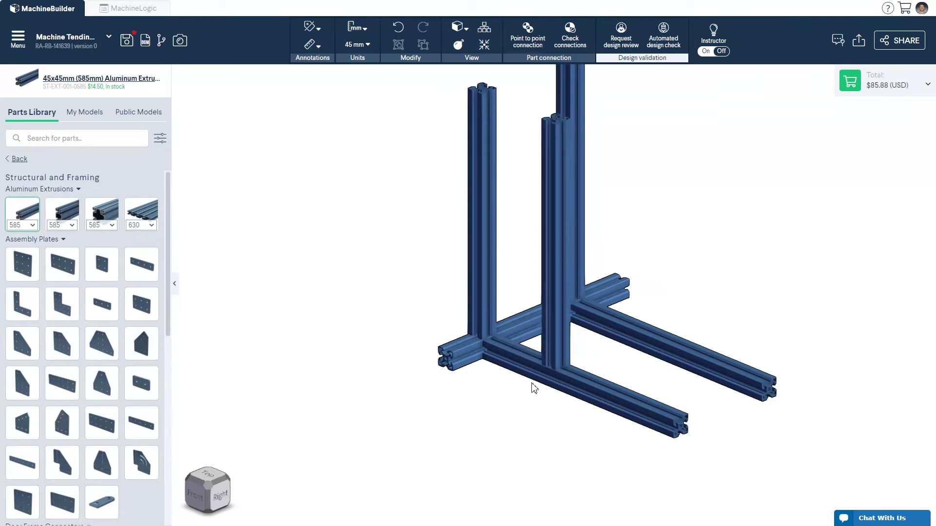
right_click(544, 384)
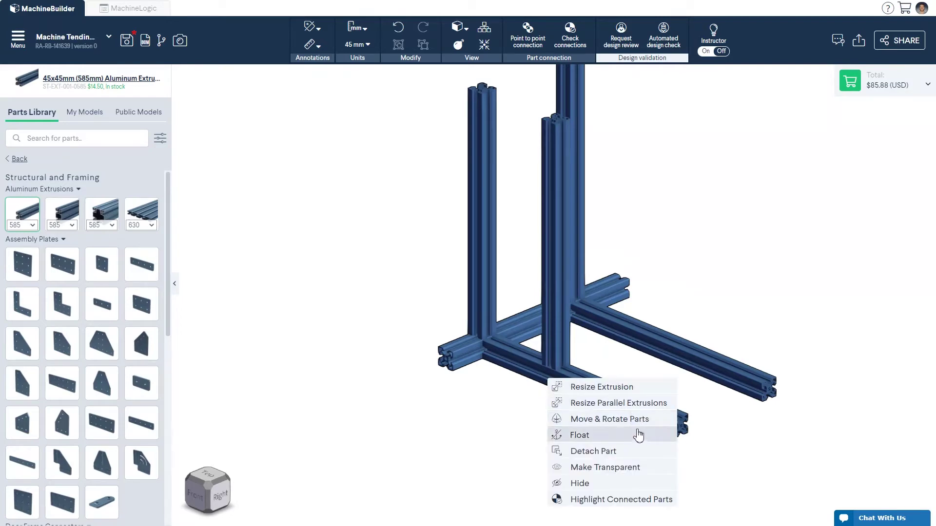
click(639, 500)
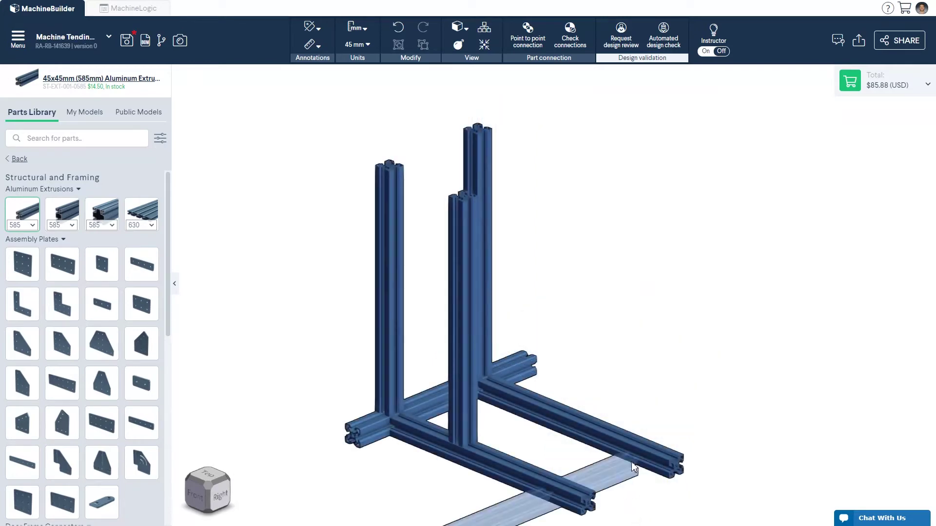
click(558, 405)
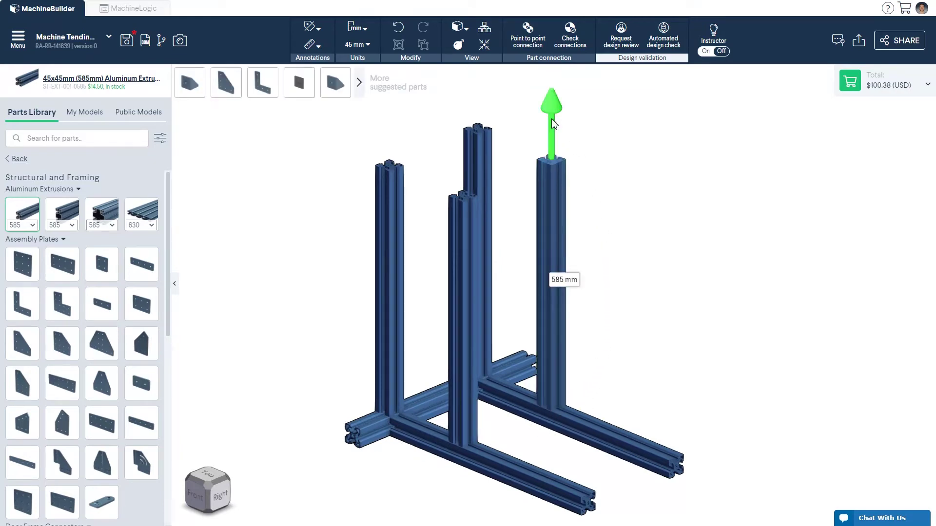
click(532, 139)
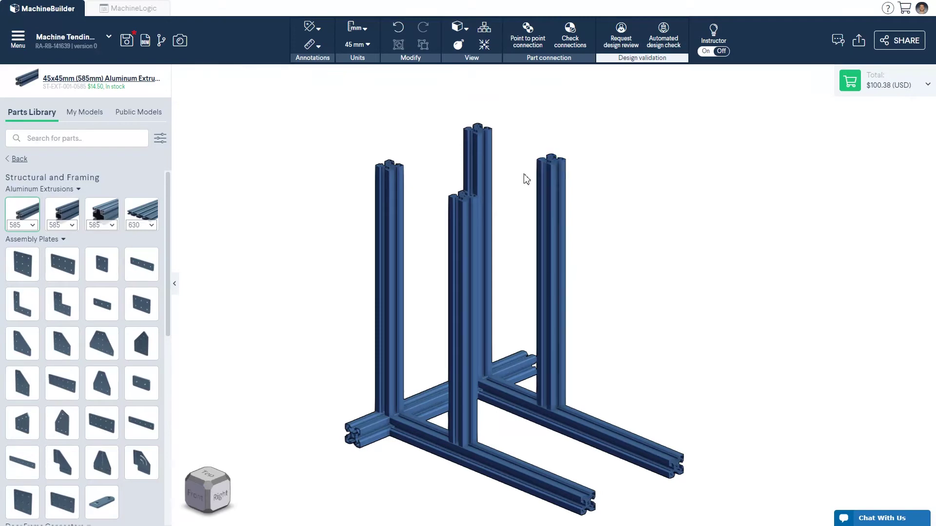
right_click(374, 436)
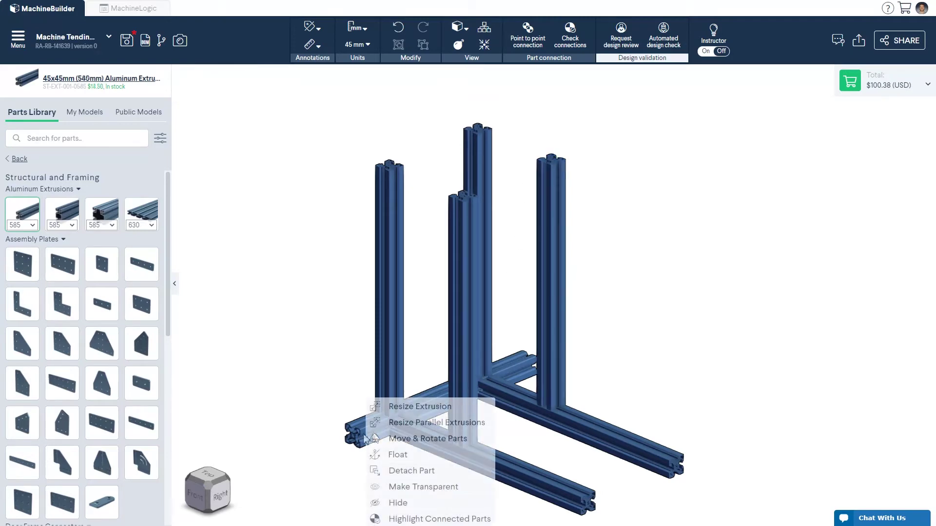
click(406, 409)
scroll(358, 447, up, 5)
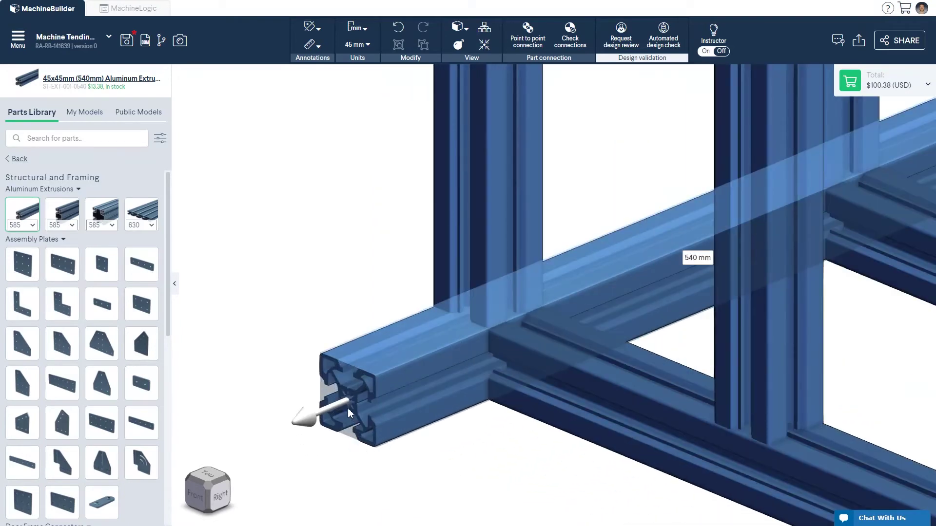
drag(349, 413, 302, 445)
click(305, 448)
scroll(304, 448, down, 8)
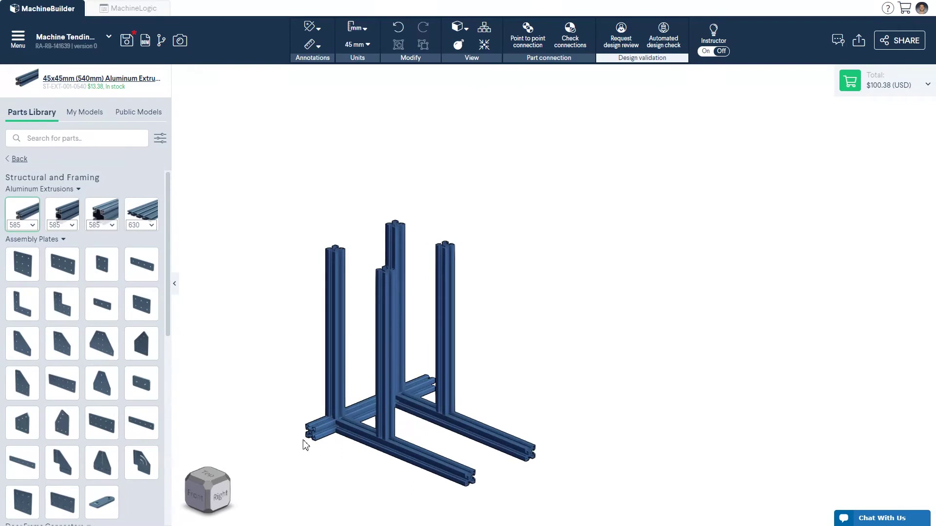
ctrl+click(333, 311)
Select the four upright posts and resize them together from 585 mm to 720 mm.
ctrl+click(390, 344)
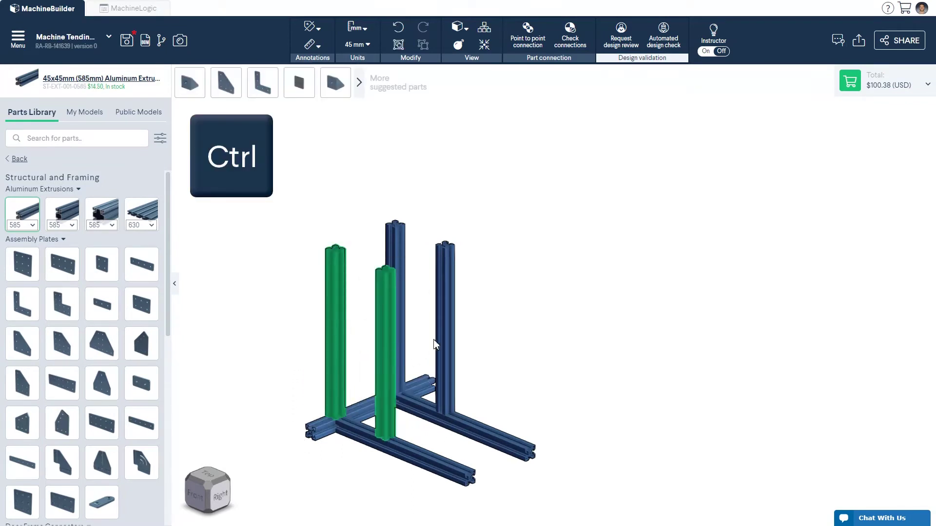
ctrl+click(445, 329)
ctrl+click(401, 265)
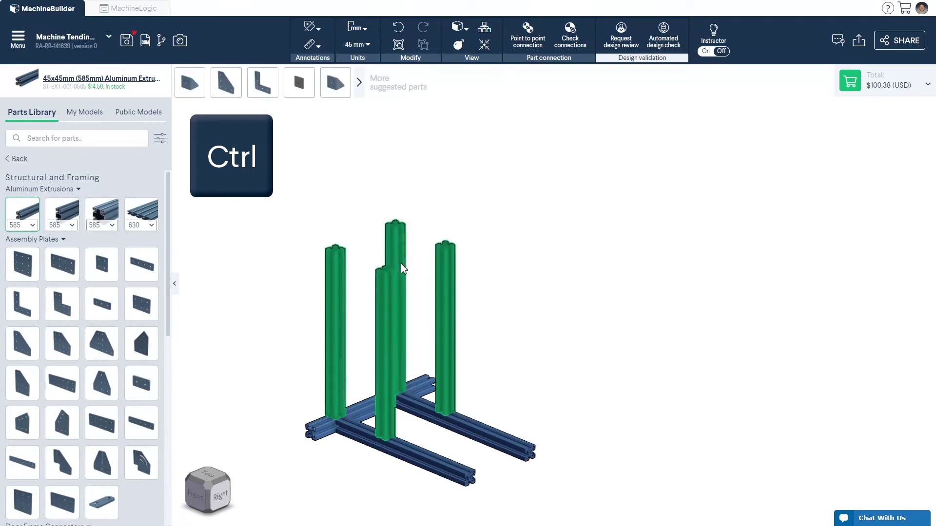
right_click(404, 266)
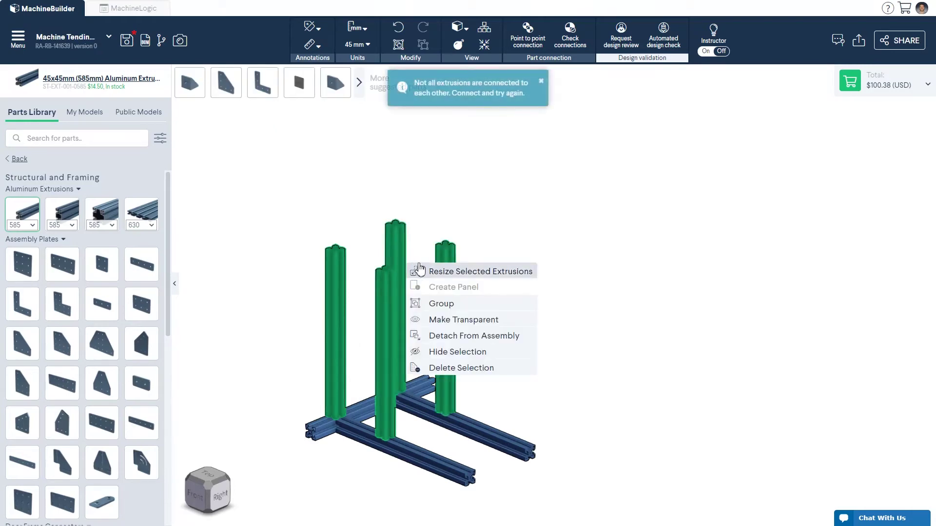
click(435, 276)
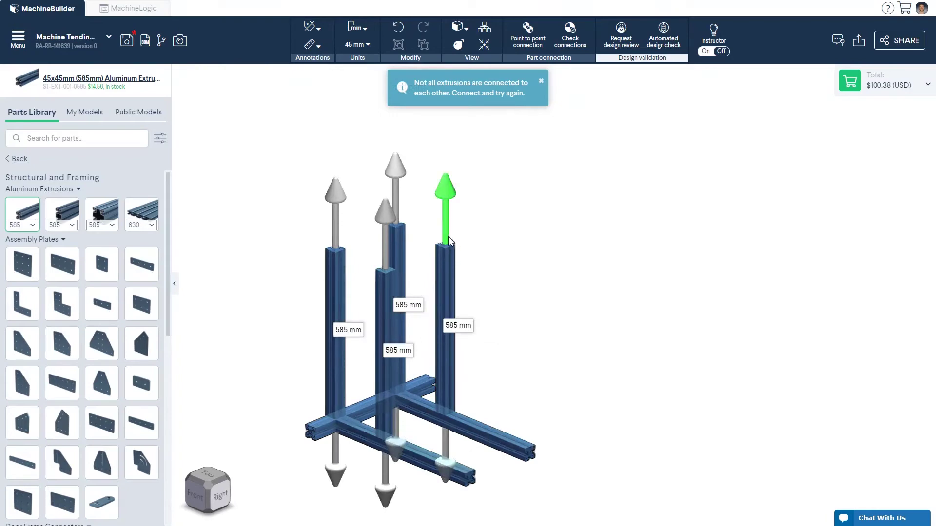
drag(449, 241, 449, 211)
drag(449, 211, 449, 199)
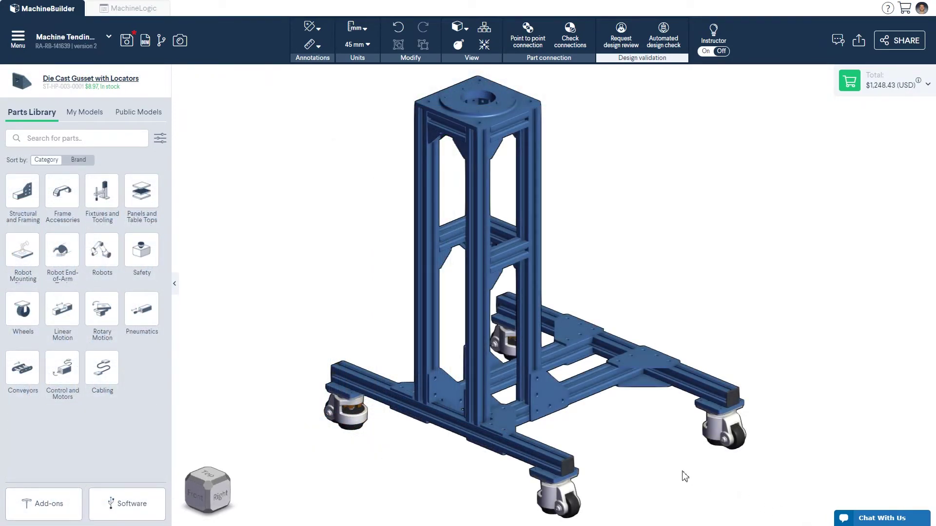
Place a 90 Degree Joint plate at the tower base on the front rail and add a Die Cast Gusset.
click(567, 453)
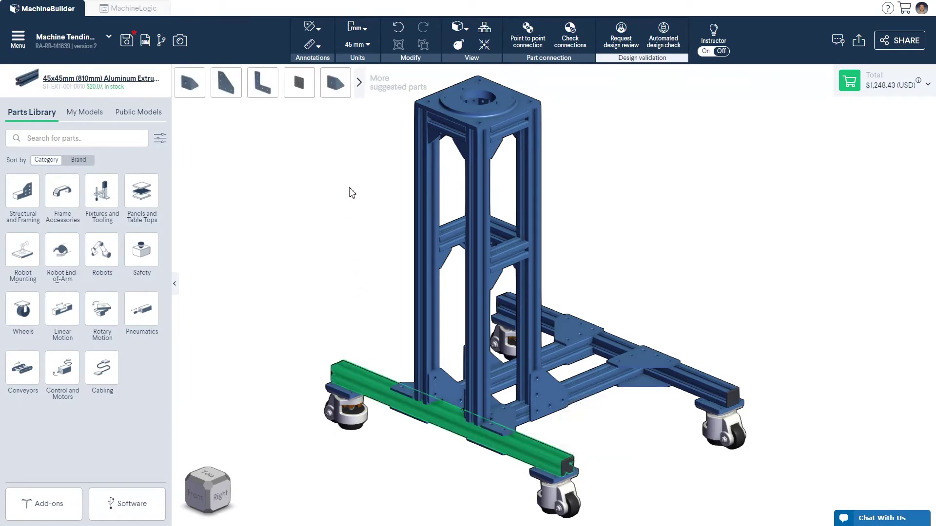
click(360, 93)
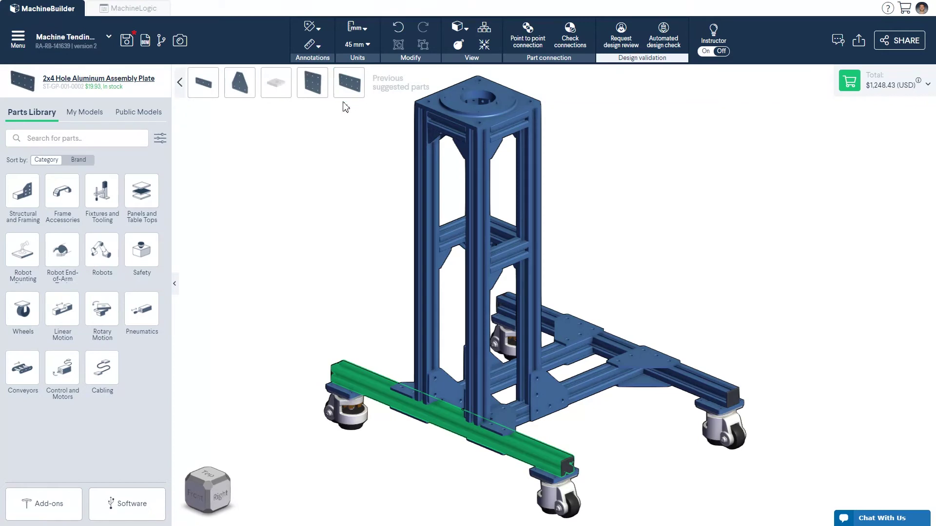
click(182, 92)
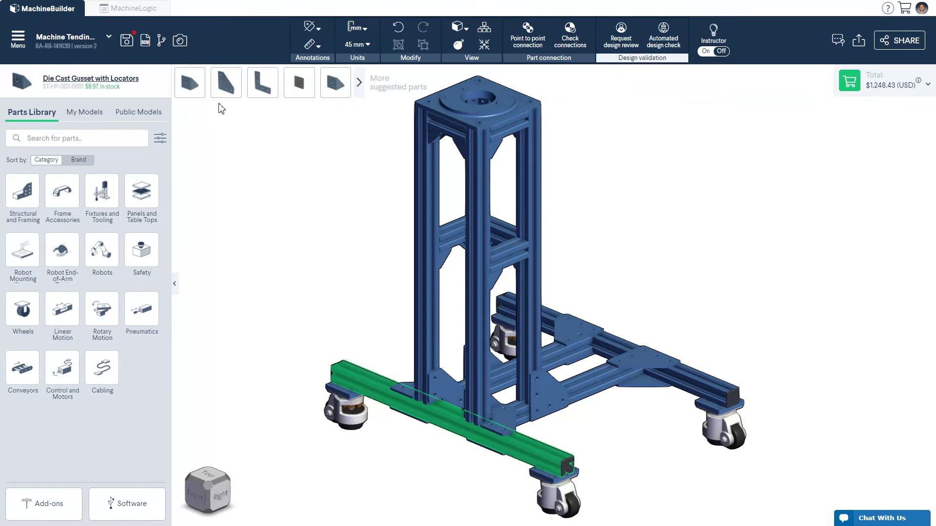
drag(226, 83, 420, 400)
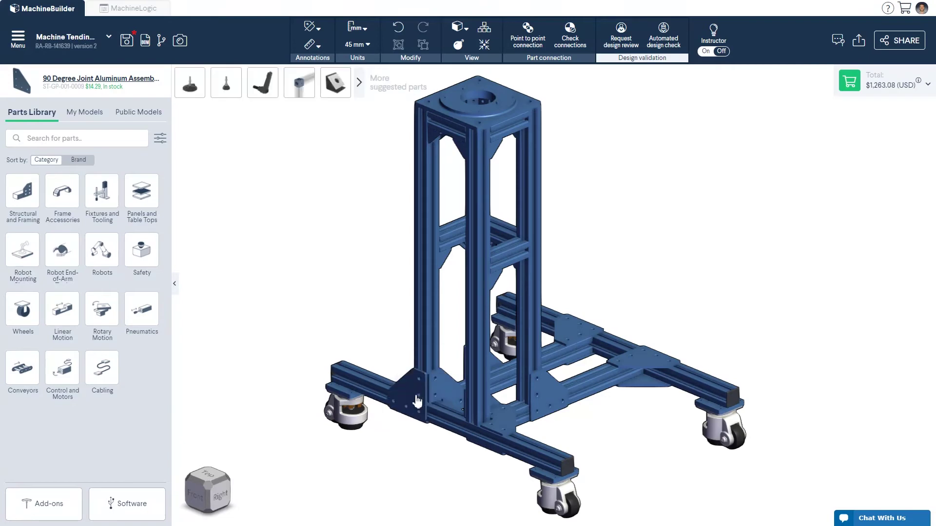
drag(200, 95, 525, 267)
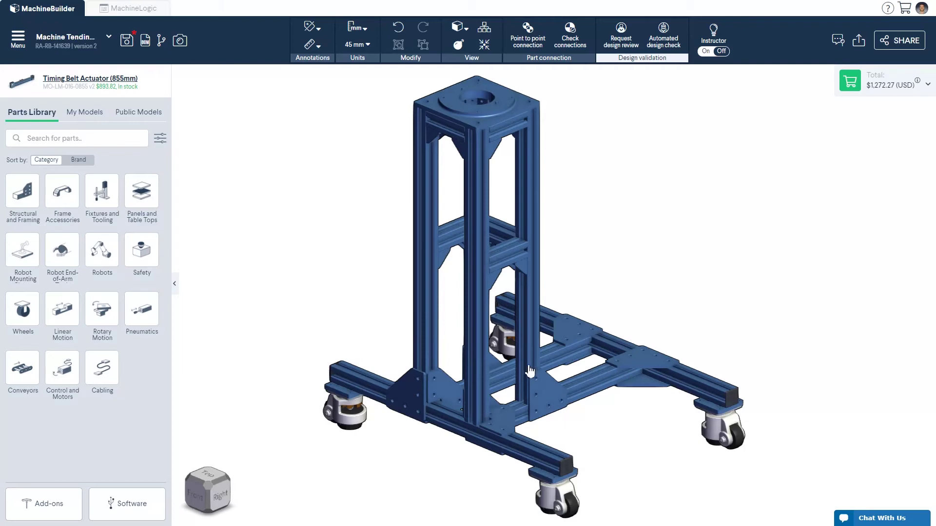
Slide the 90 Degree Joint to -135 mm and raise the 135 mm extrusion to the upper crossmember.
click(631, 369)
drag(631, 366, 435, 248)
click(406, 263)
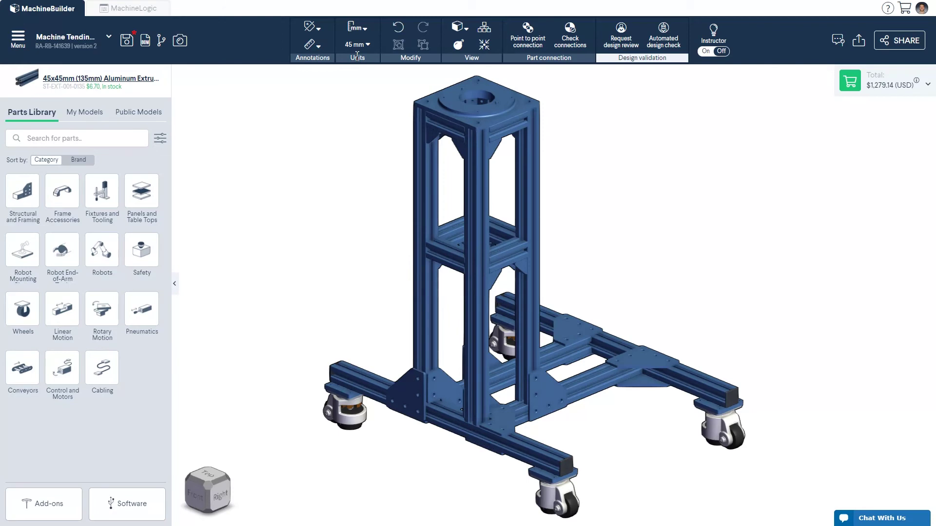
Keep the 45 mm snap distance and duplicate the Die Cast Gusset near the tower top.
click(361, 49)
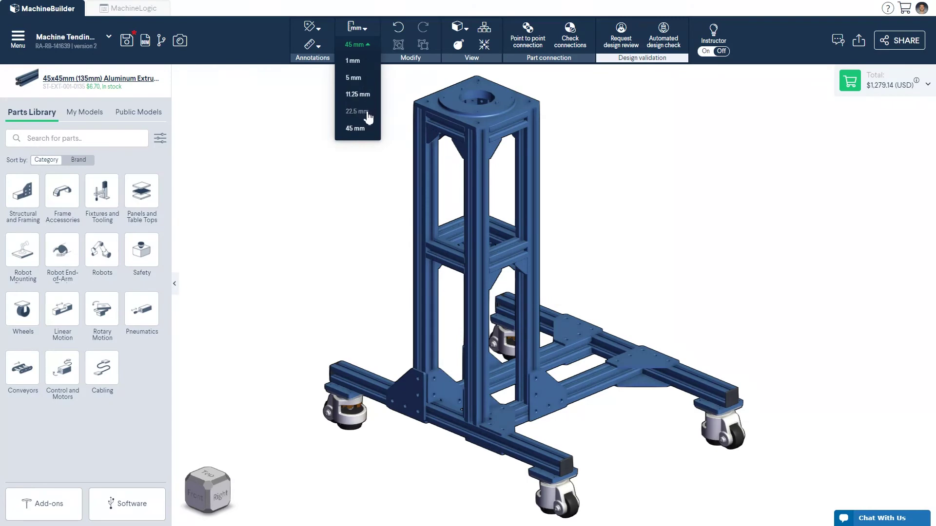
click(357, 128)
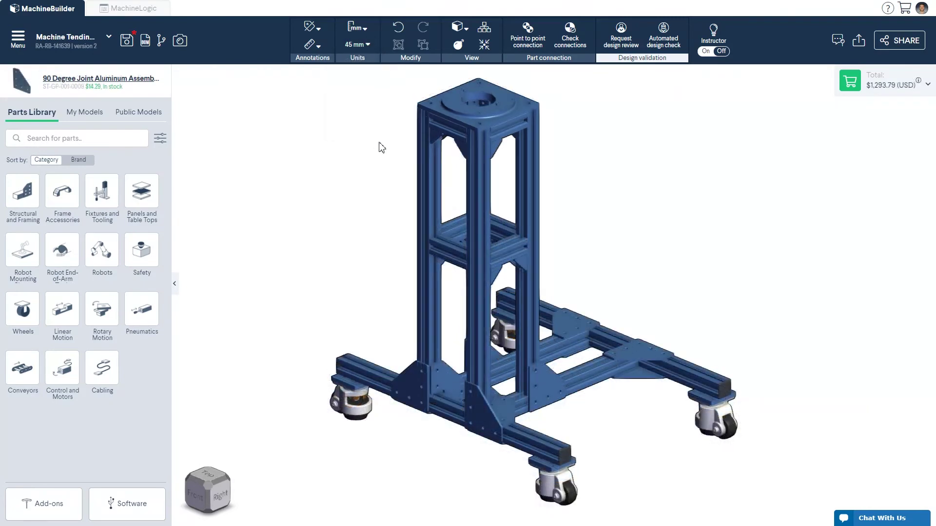
click(497, 151)
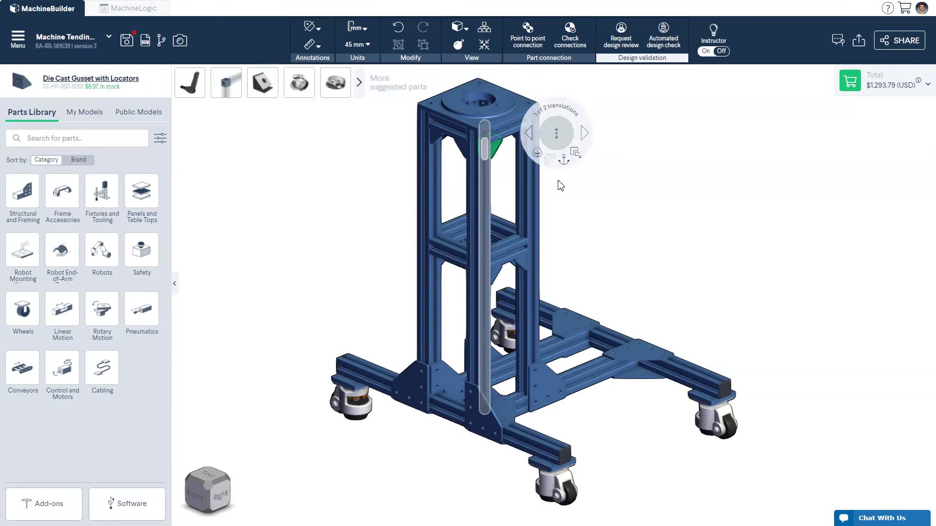
key(ctrl+d)
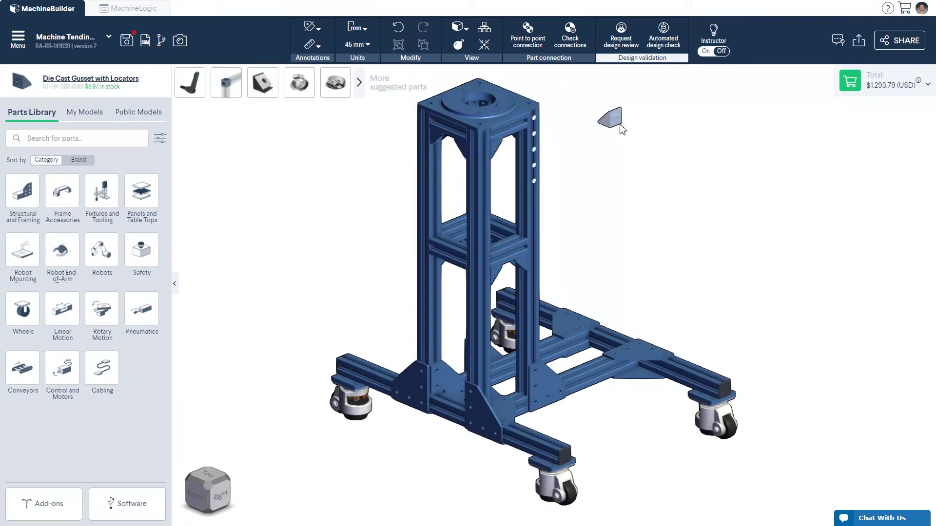
scroll(598, 128, up, 8)
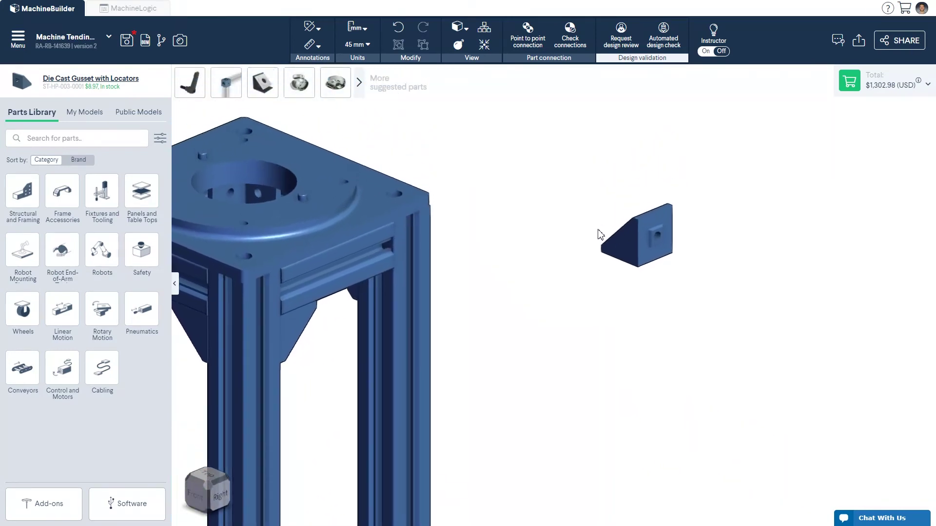
click(528, 39)
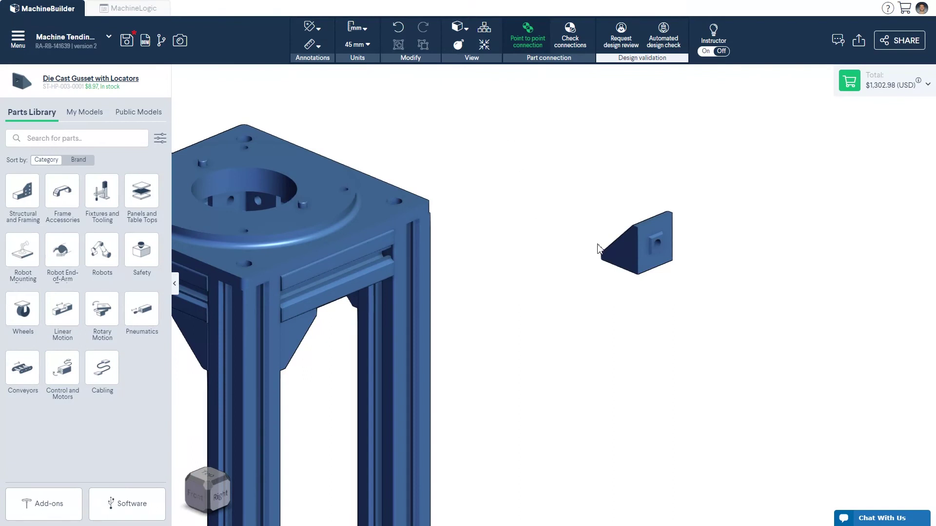
Connect the copied gusset's hole to the tower's top-corner point in orientation 3 of 4.
click(653, 253)
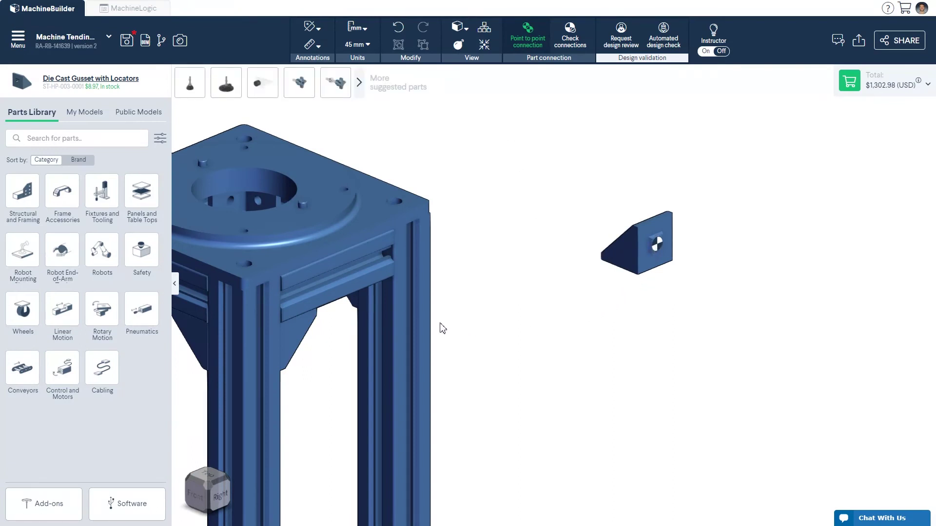
click(372, 296)
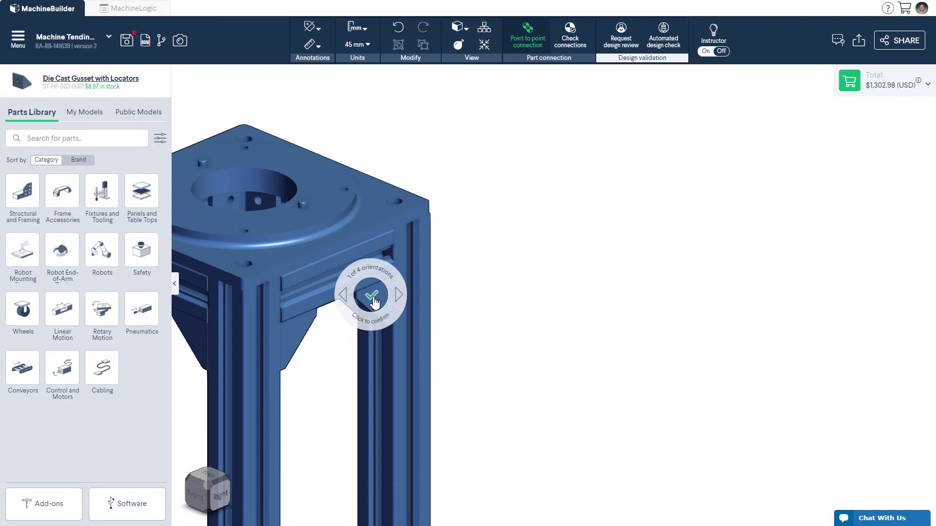
scroll(373, 302, down, 3)
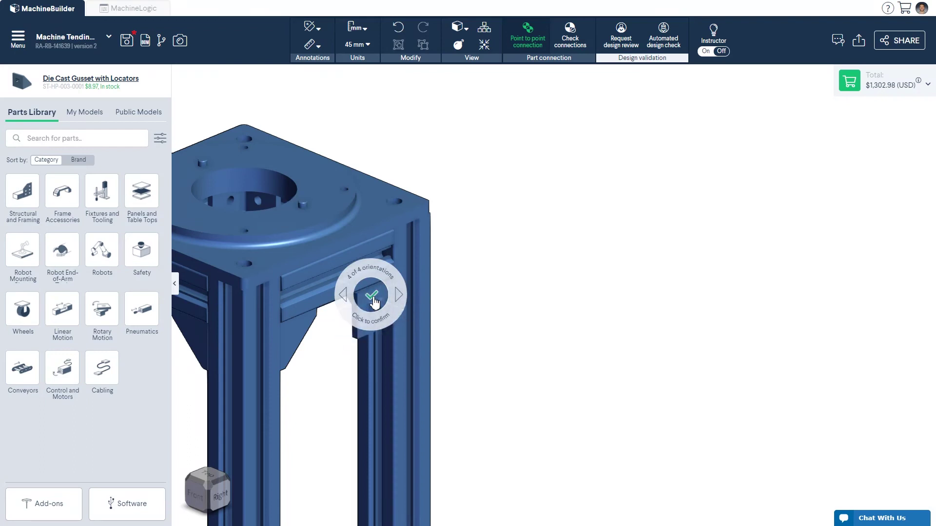
scroll(374, 302, up, 1)
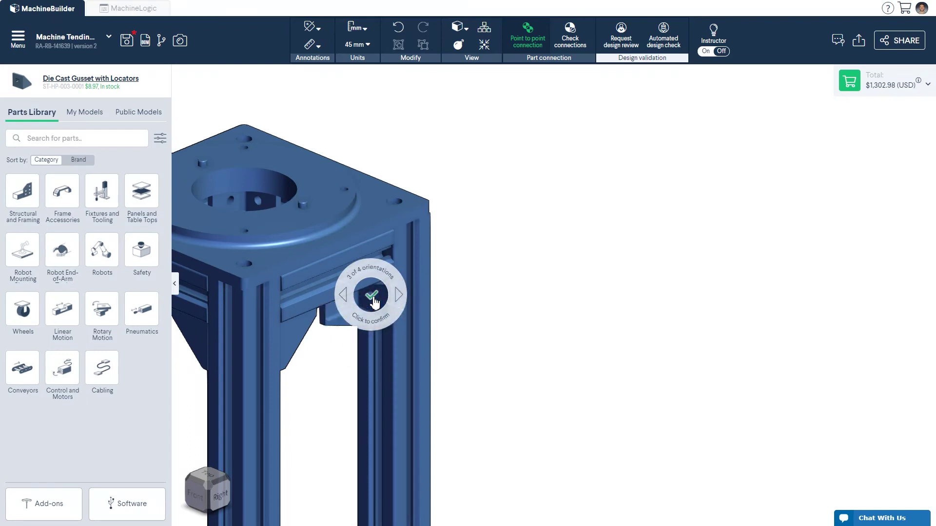
click(374, 303)
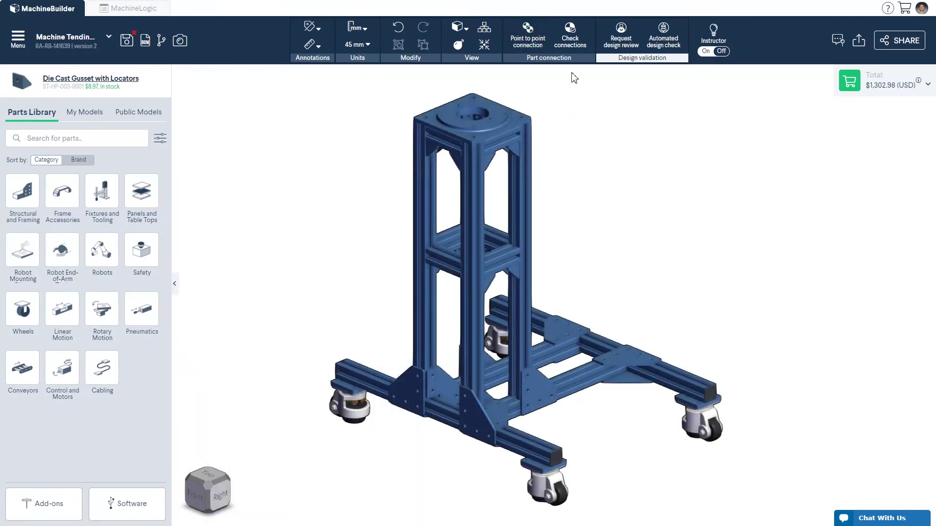
Run Check connections and view the 2 newly connected parts.
click(575, 48)
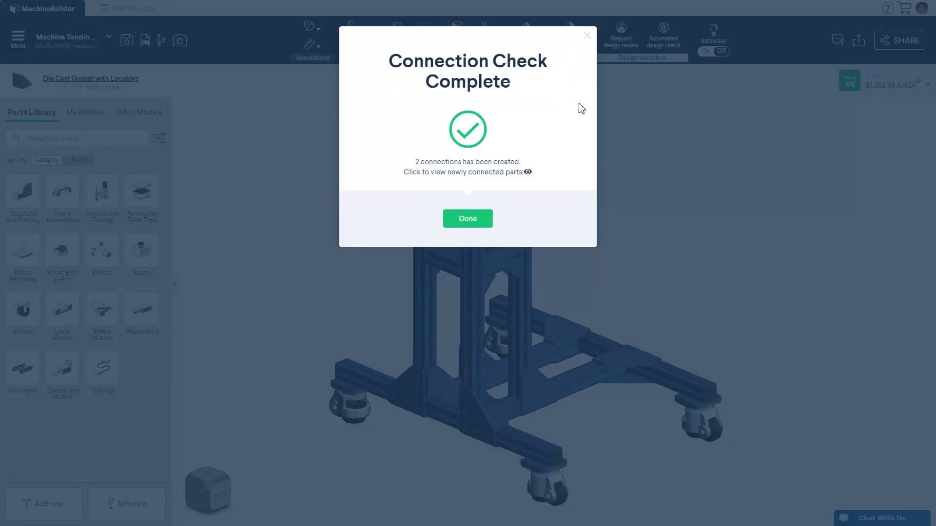
click(528, 172)
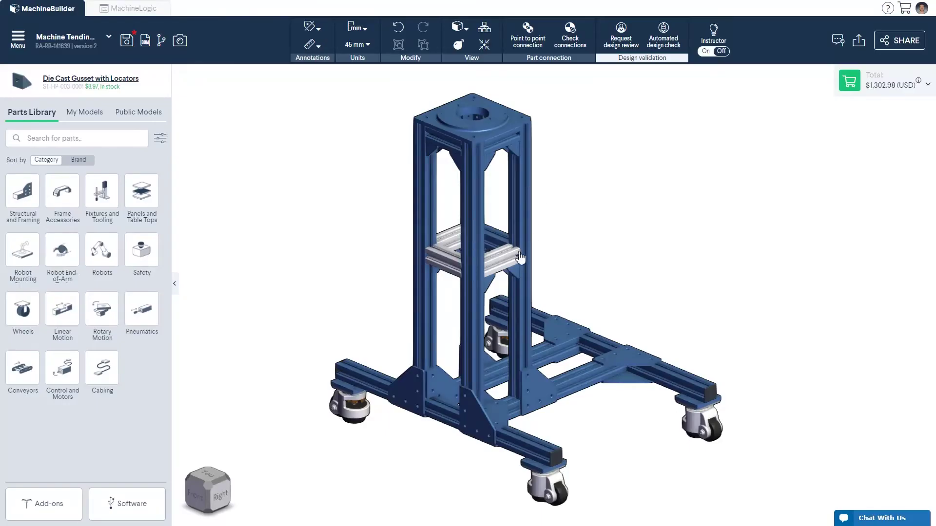